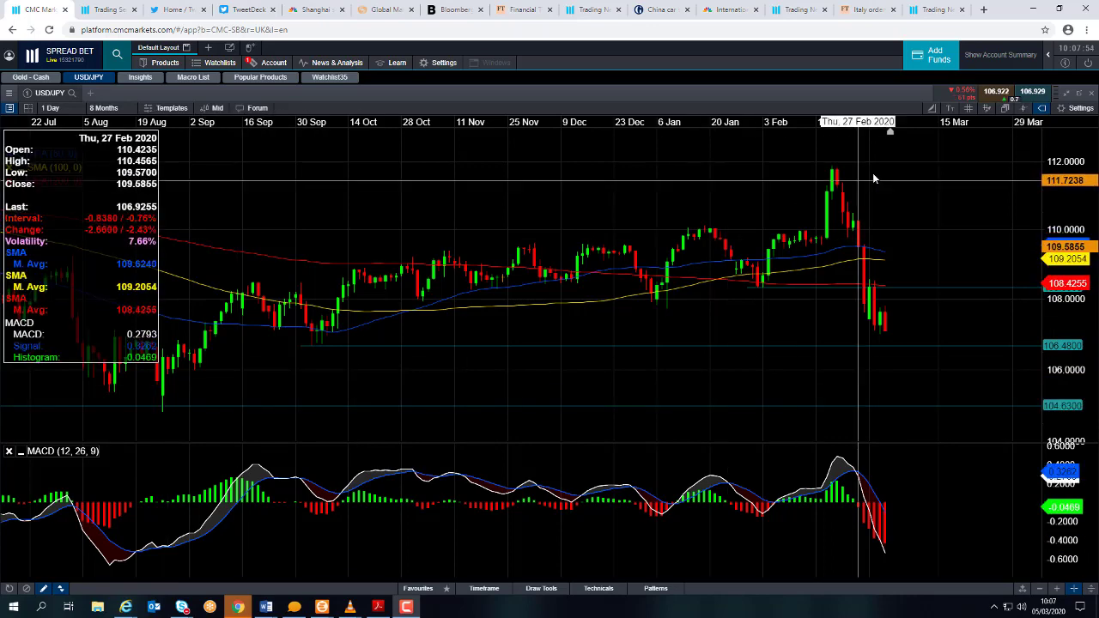
- Zoom the USD/JPY daily chart in and out to review price history around the support line
scroll(803, 189, "up", 3)
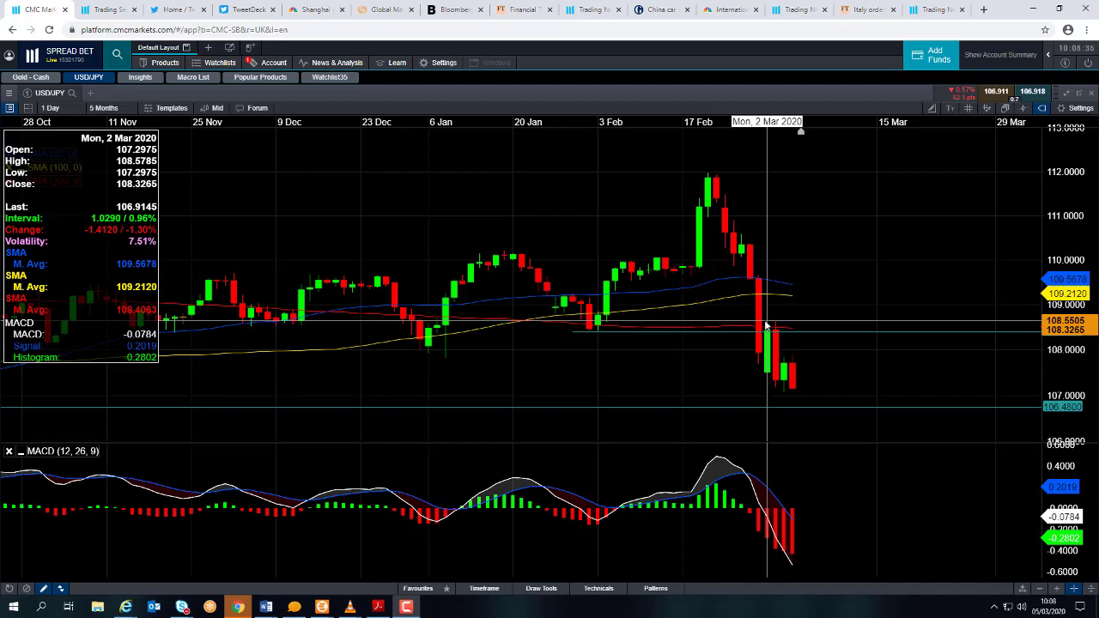
scroll(765, 324, "up", 2)
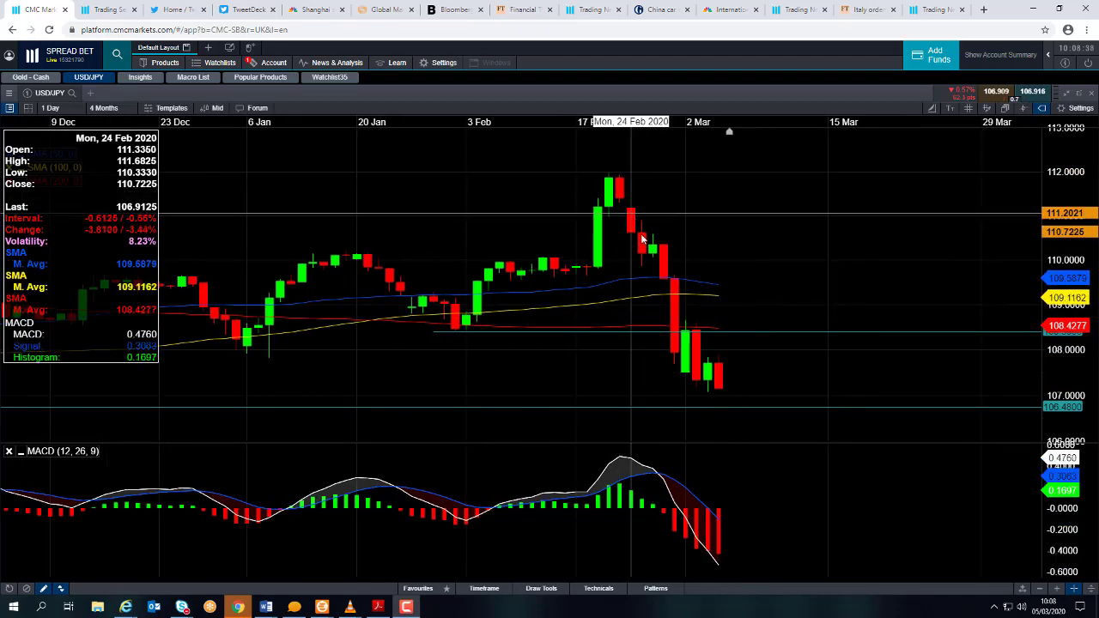
scroll(717, 299, "down", 2)
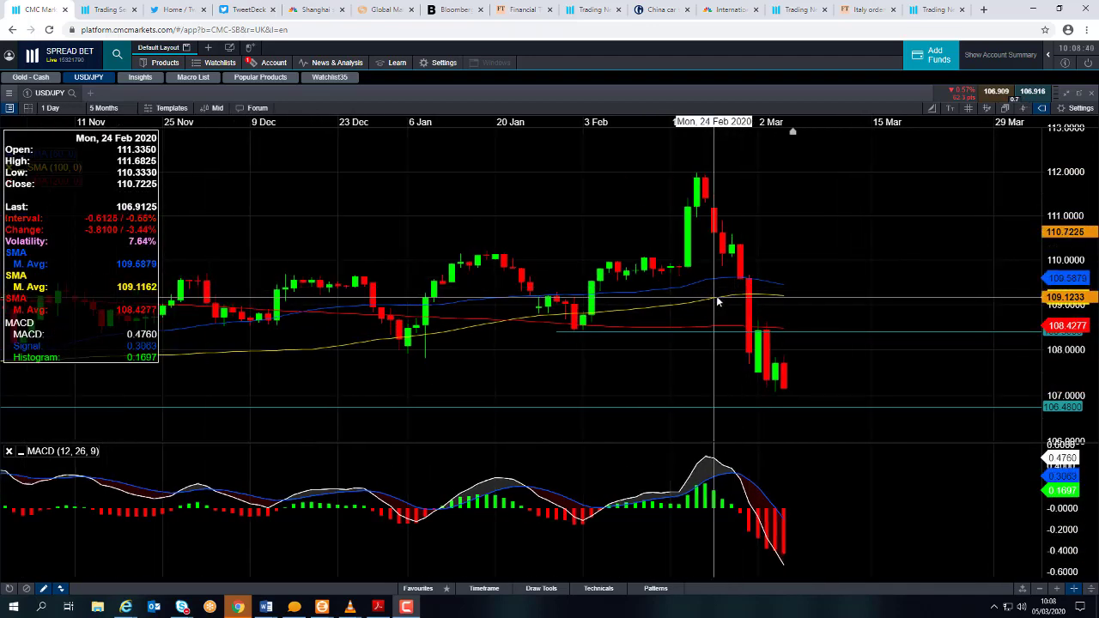
scroll(726, 380, "down", 2)
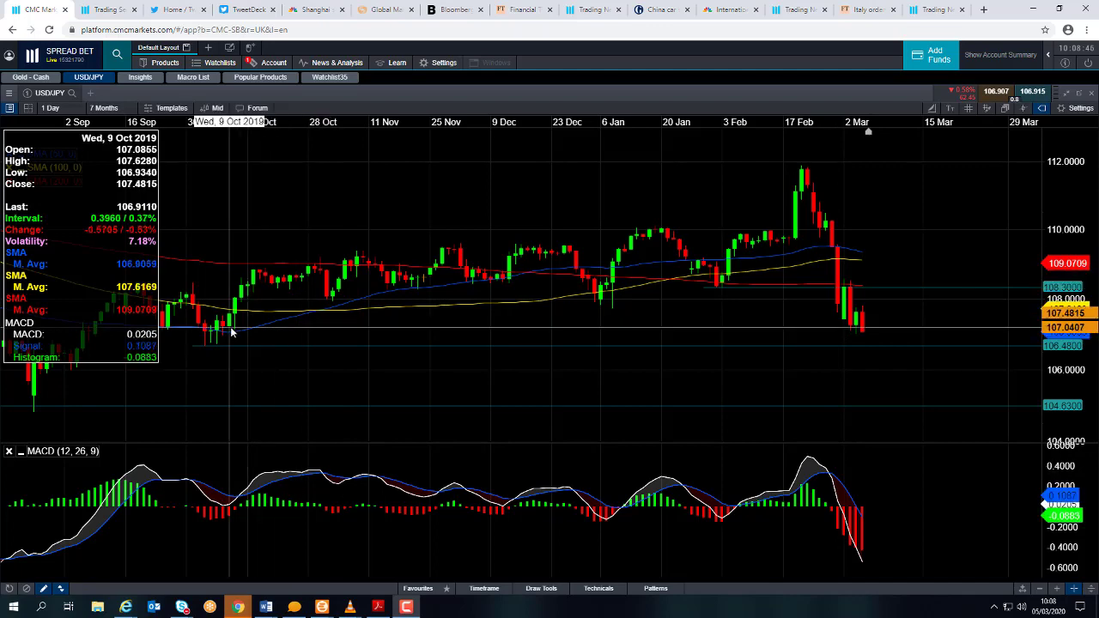
scroll(747, 343, "up", 5)
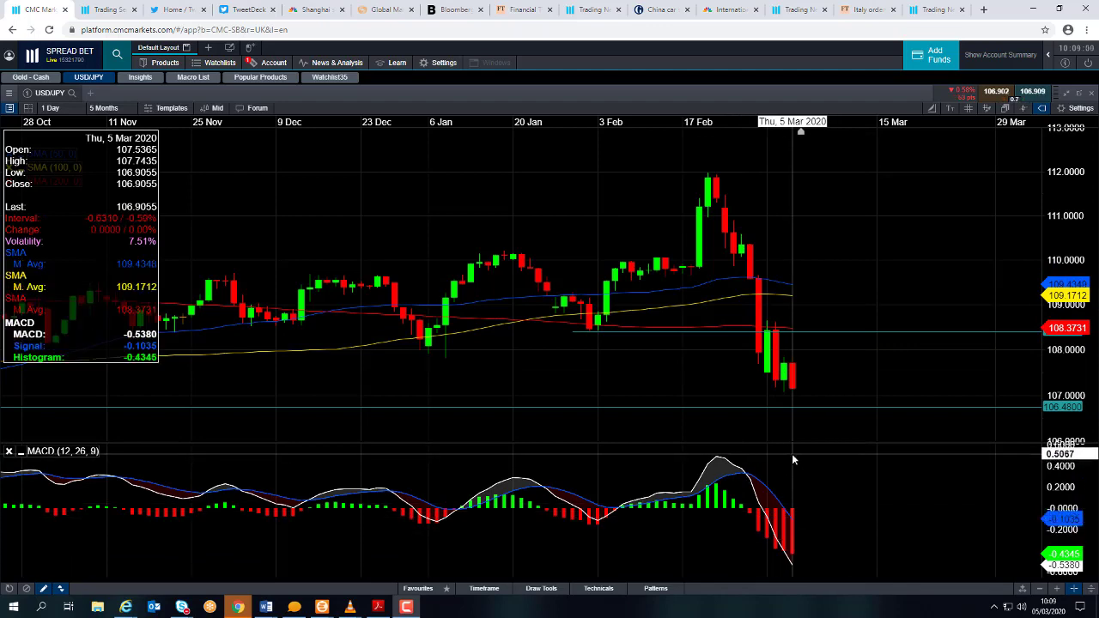
scroll(844, 371, "down", 1)
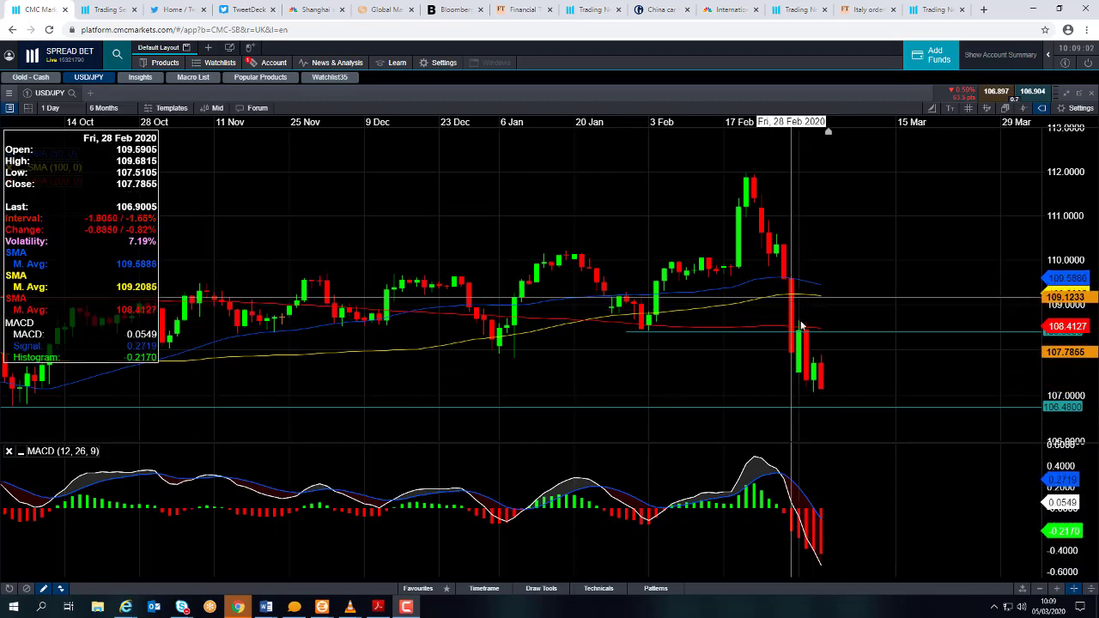
scroll(816, 378, "down", 1)
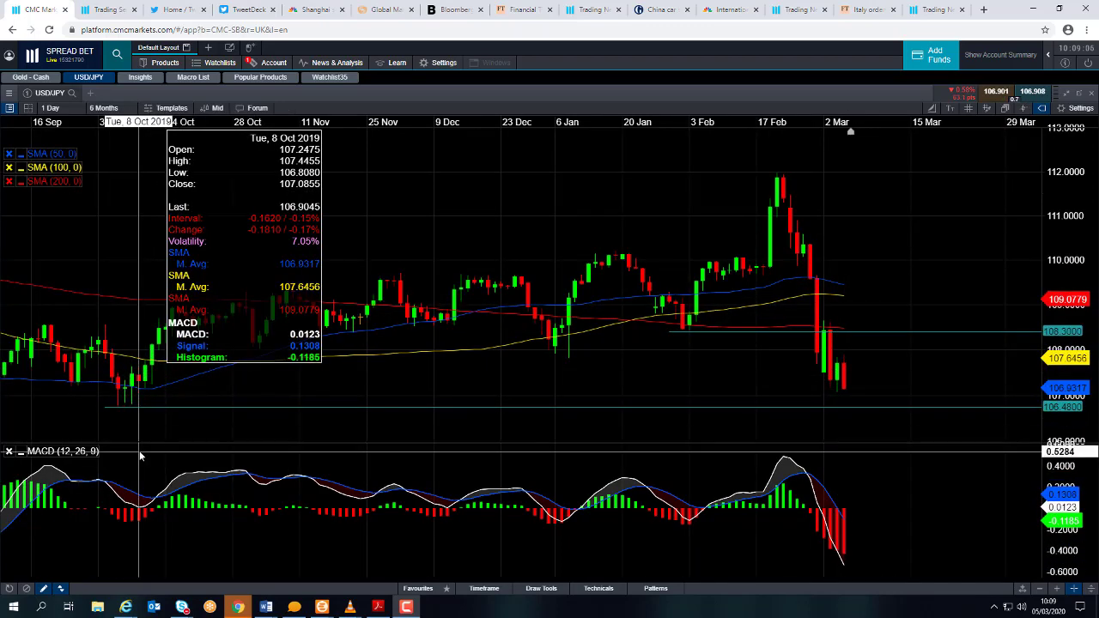
scroll(143, 456, "down", 2)
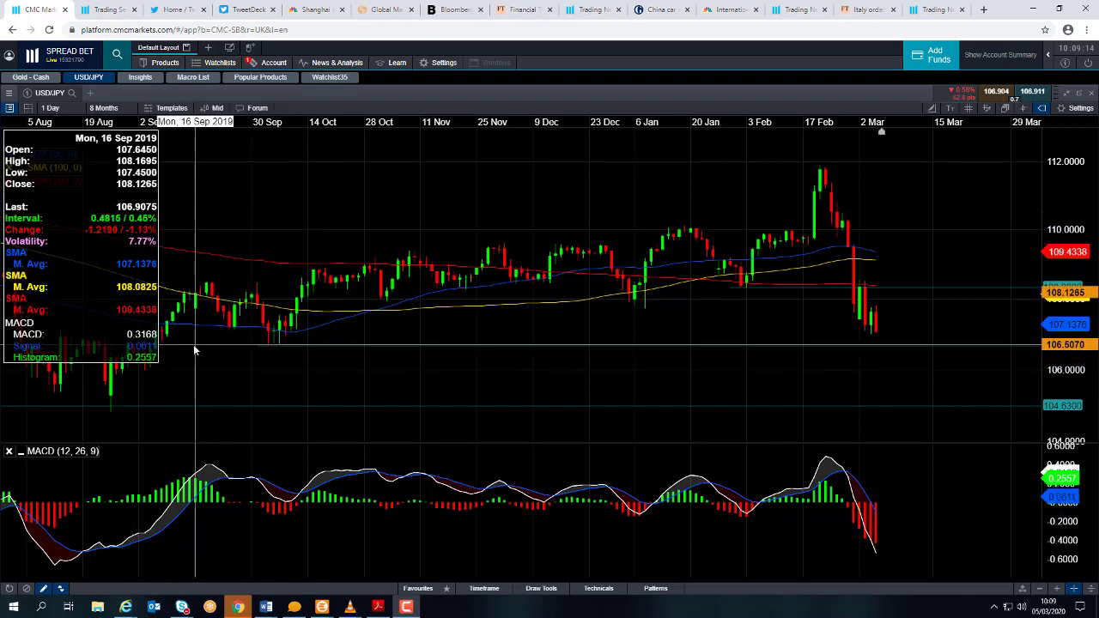
scroll(404, 326, "down", 4)
scroll(425, 341, "down", 4)
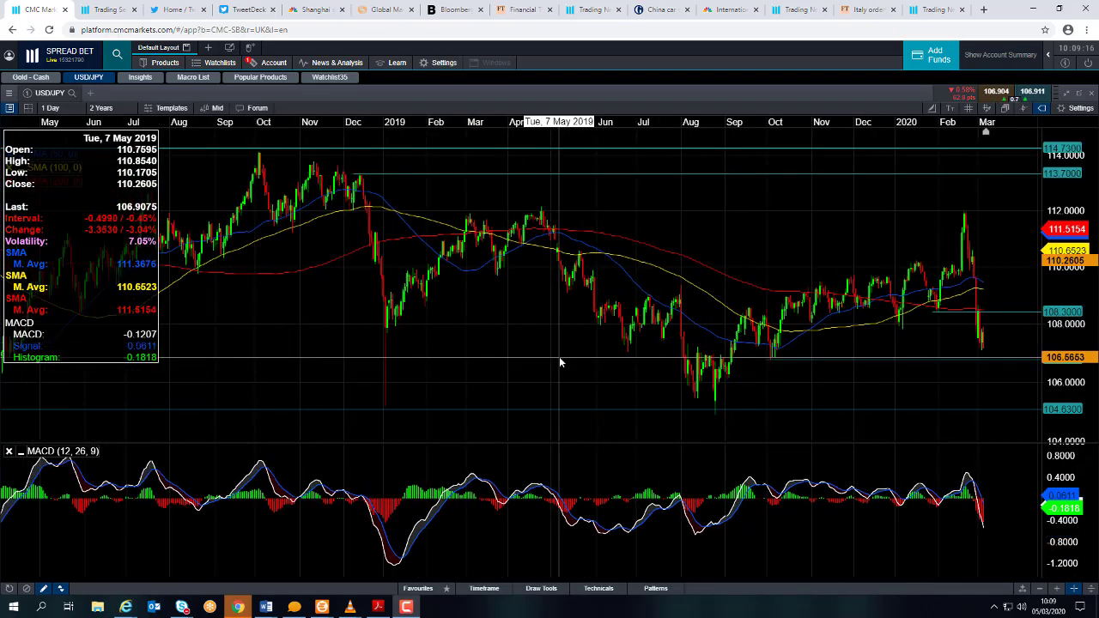
scroll(326, 409, "down", 4)
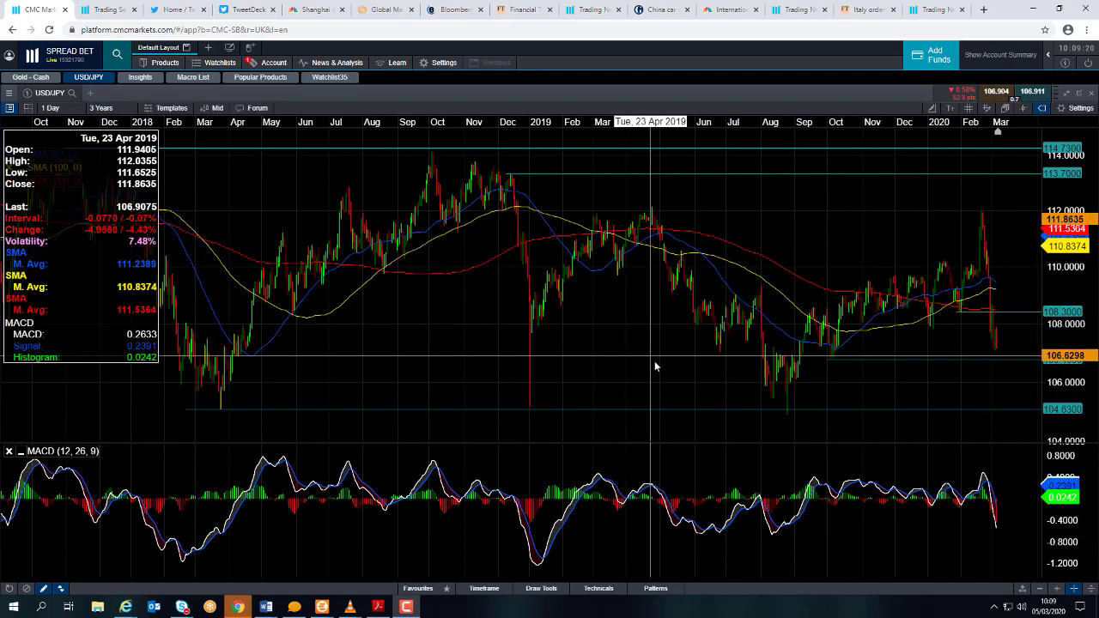
scroll(836, 406, "up", 4)
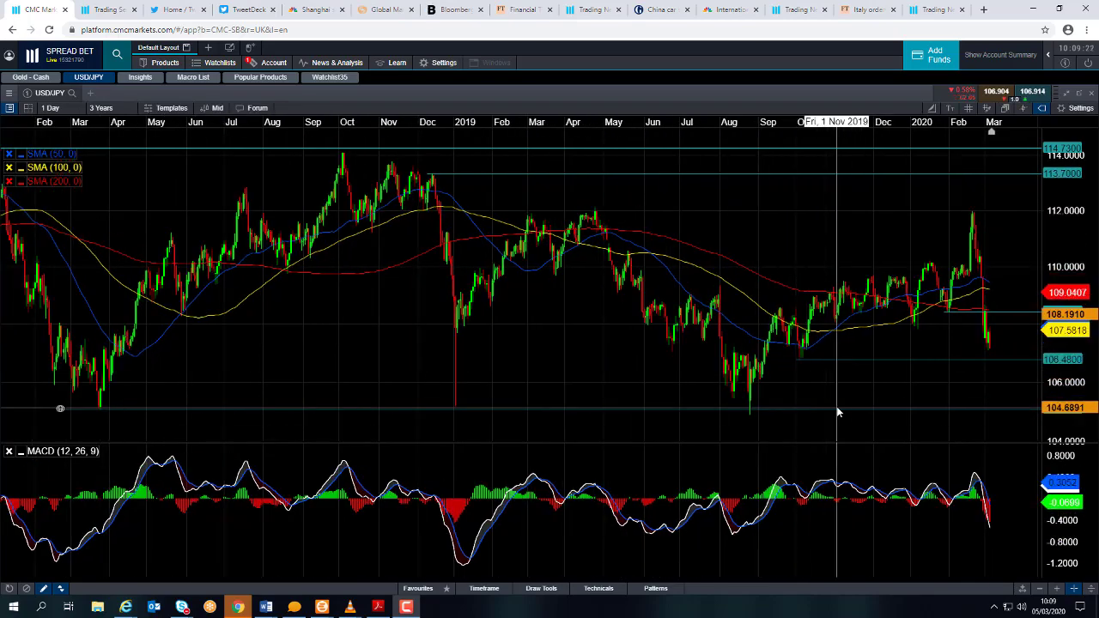
scroll(848, 396, "up", 4)
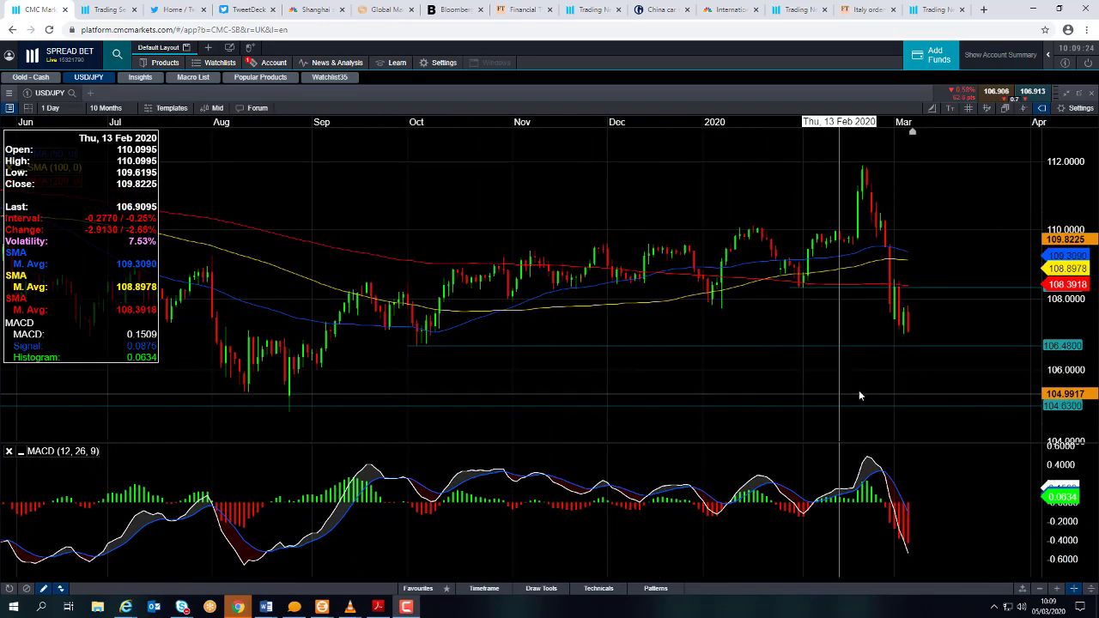
scroll(901, 386, "up", 4)
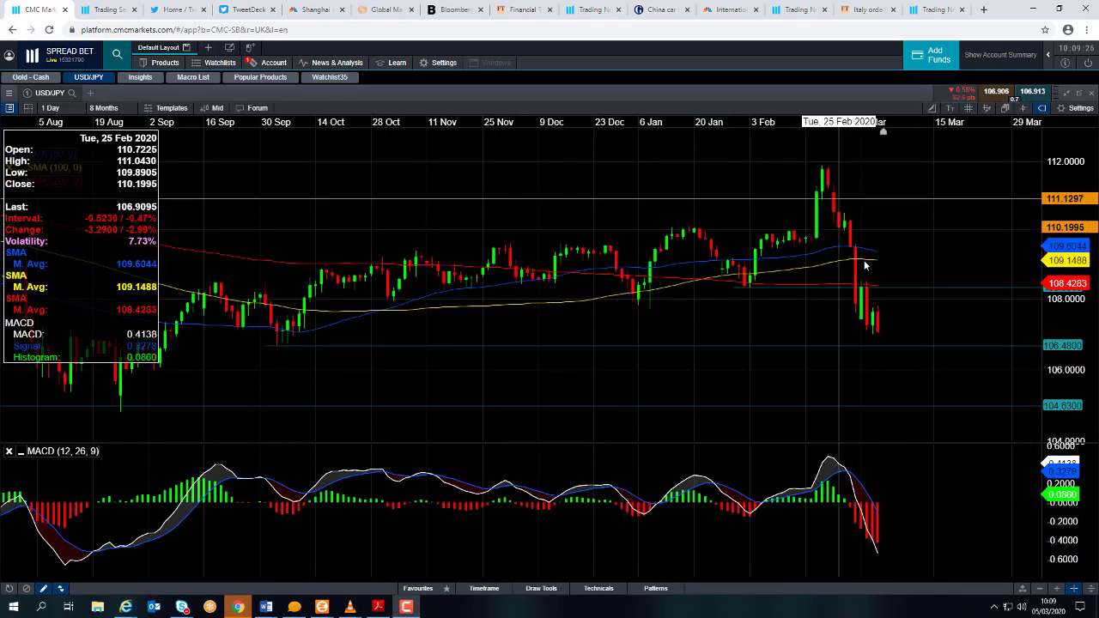
scroll(871, 394, "up", 2)
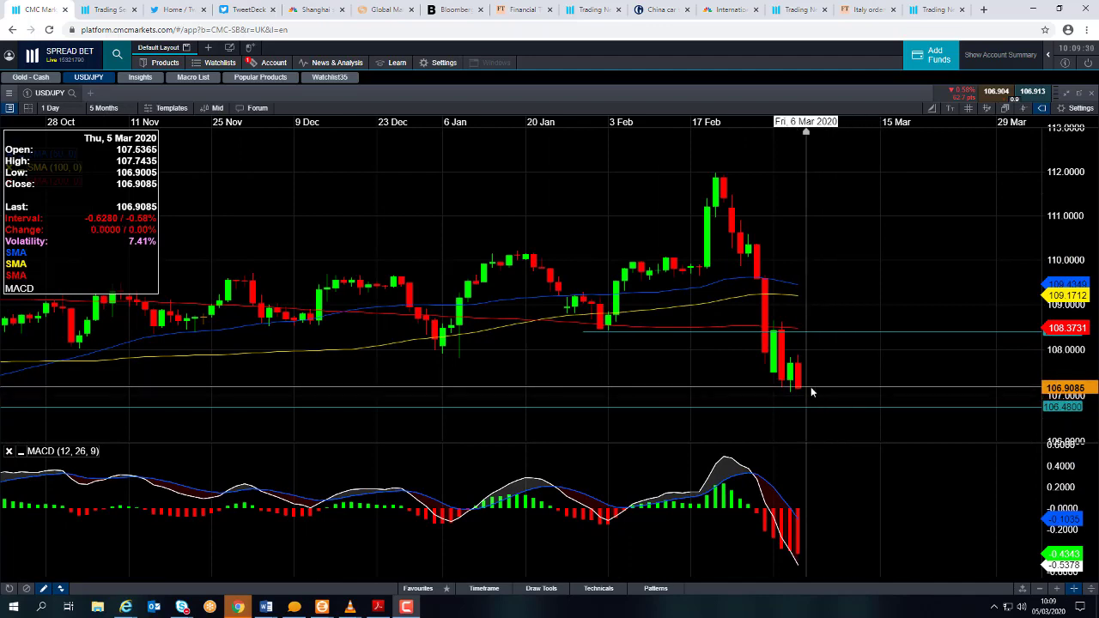
scroll(820, 385, "up", 1)
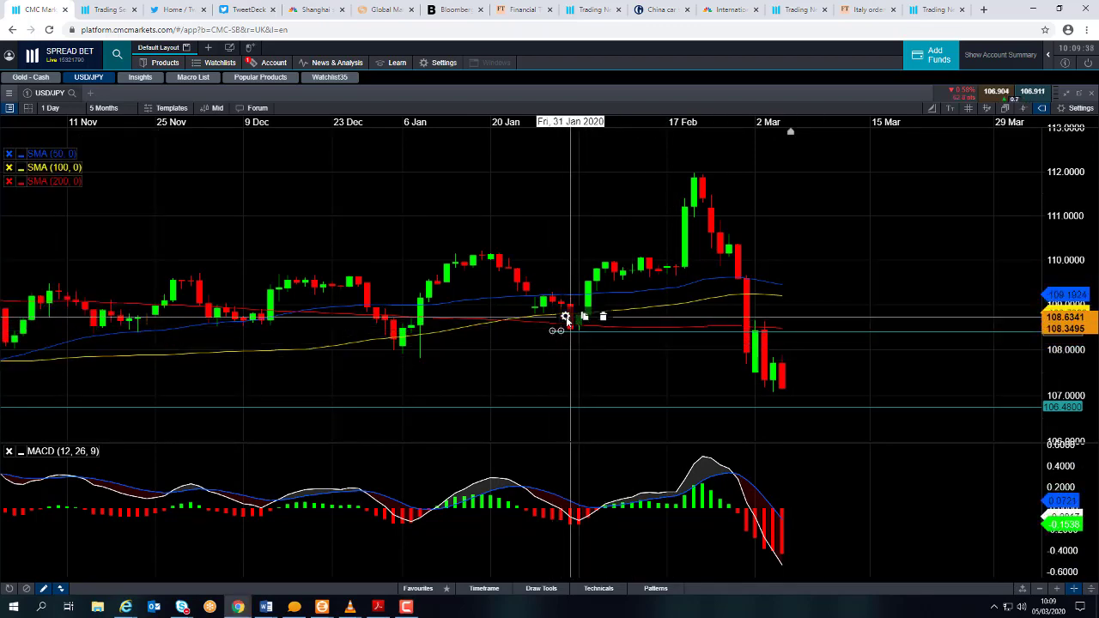
- Confirm both support line anchors sit at 108.3000 on 30 January 2020
double_click(560, 331)
left_click(469, 237)
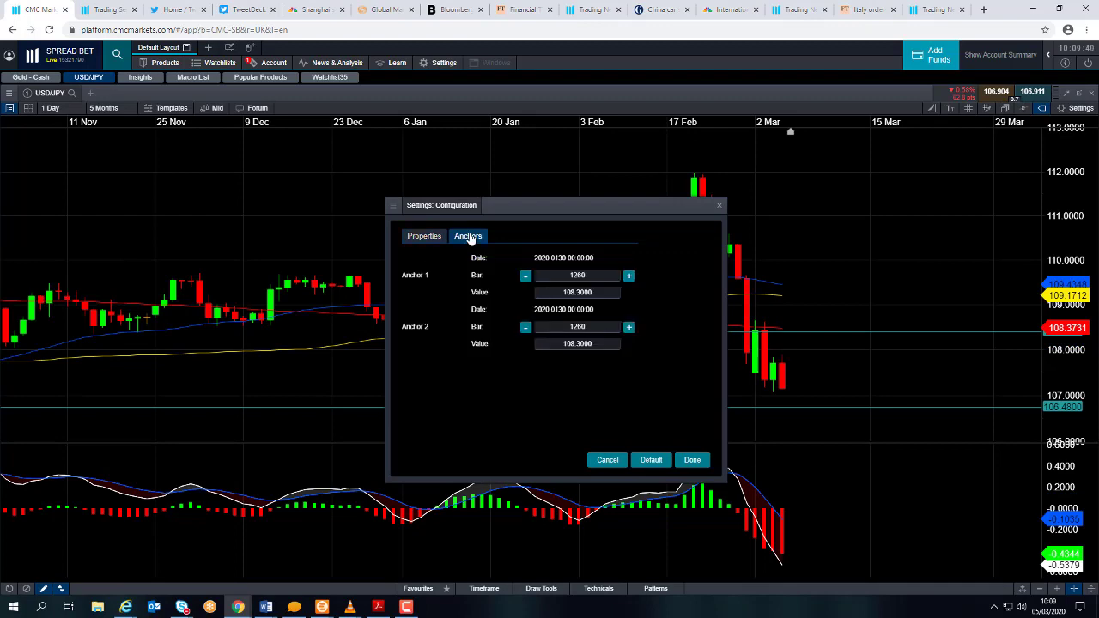
left_click(692, 461)
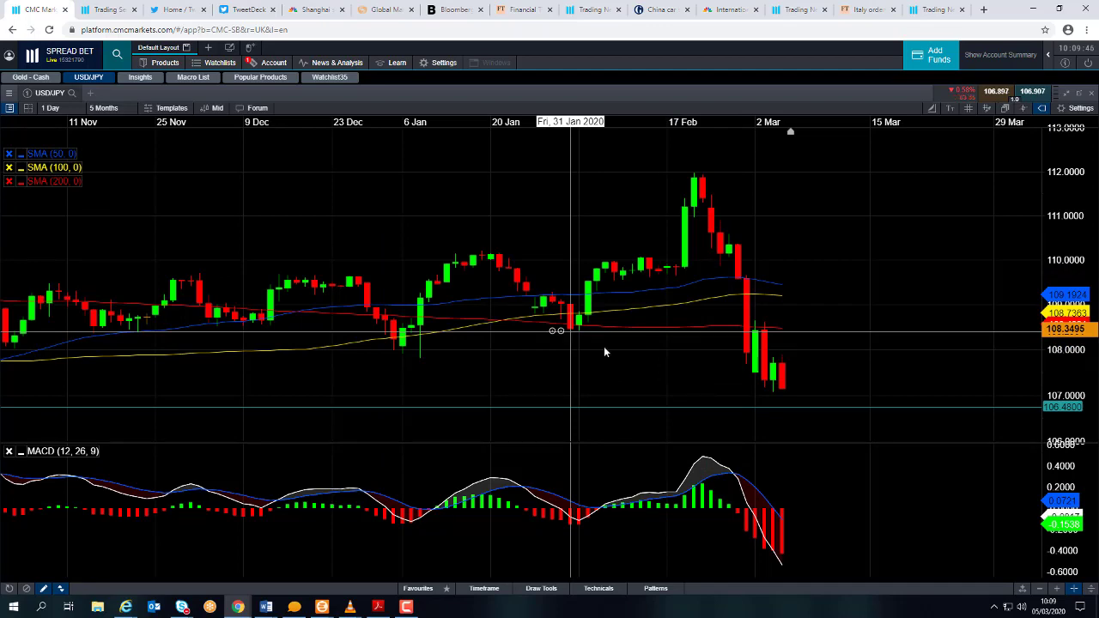
scroll(575, 335, "up", 2)
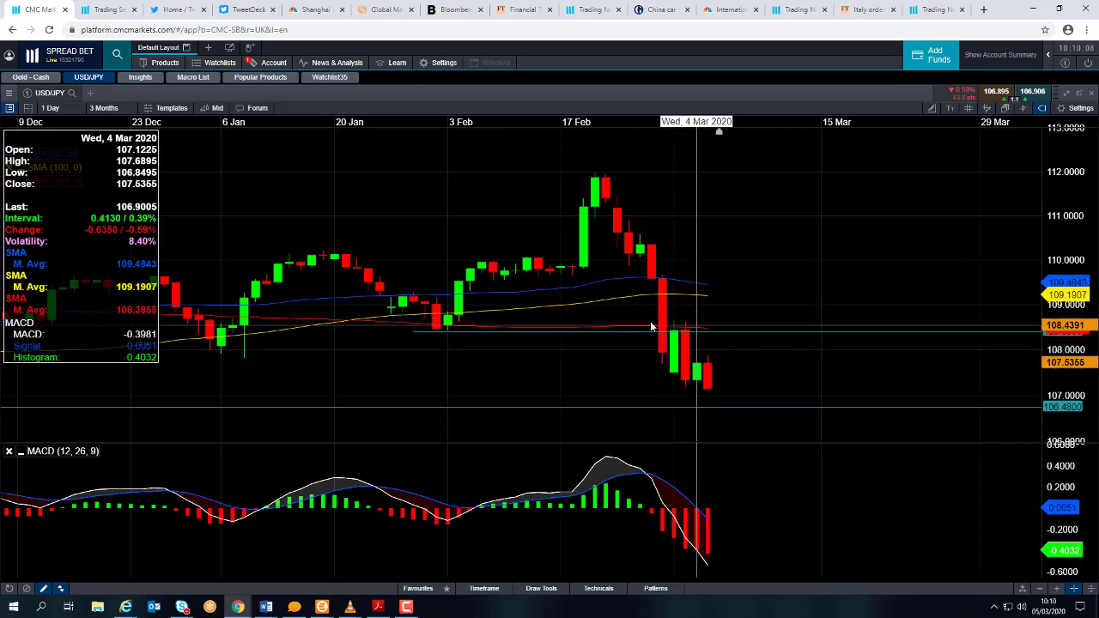
- Drag the horizontal line up so its price label reads about 108.4252
left_click_drag(698, 343, 694, 331)
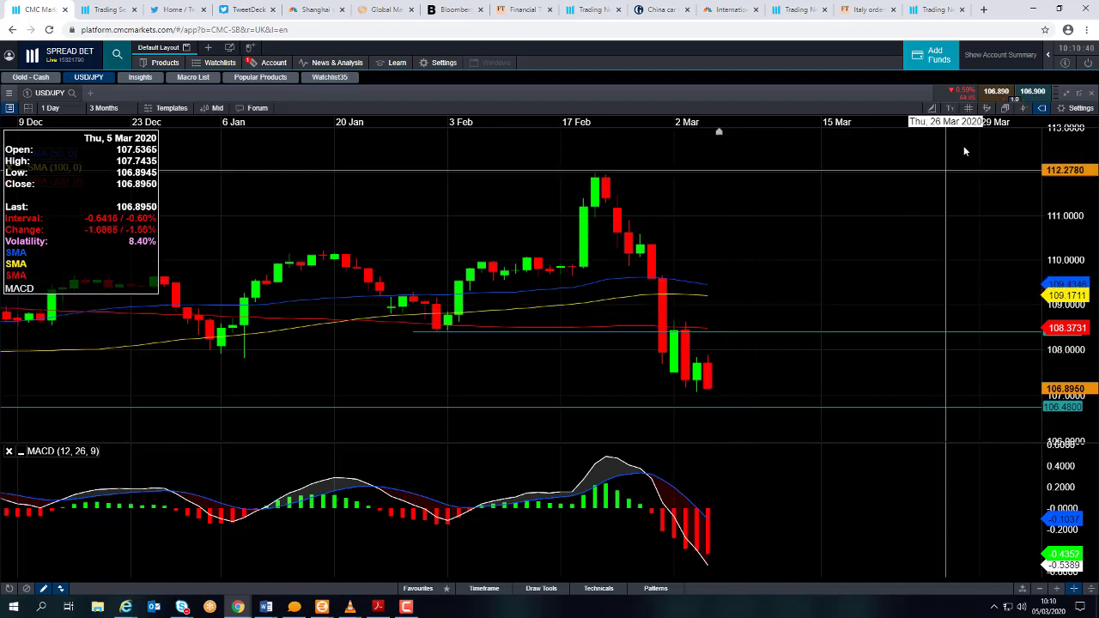
- Restore the multi-panel workspace, then move Watchlist35 higher and make it taller
left_click(1066, 94)
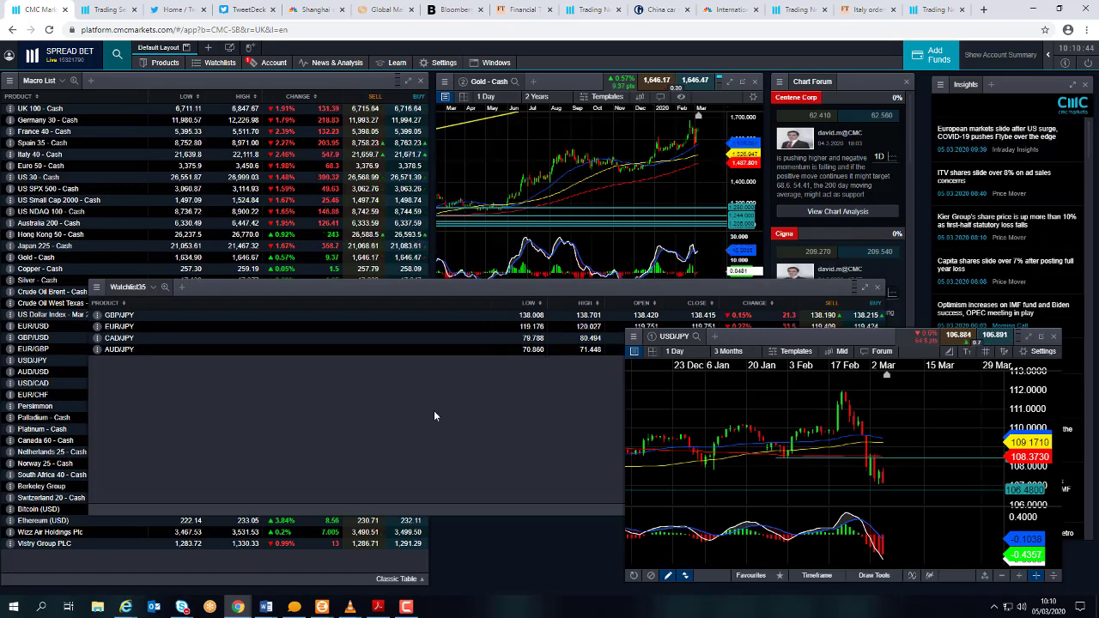
left_click_drag(545, 236, 546, 182)
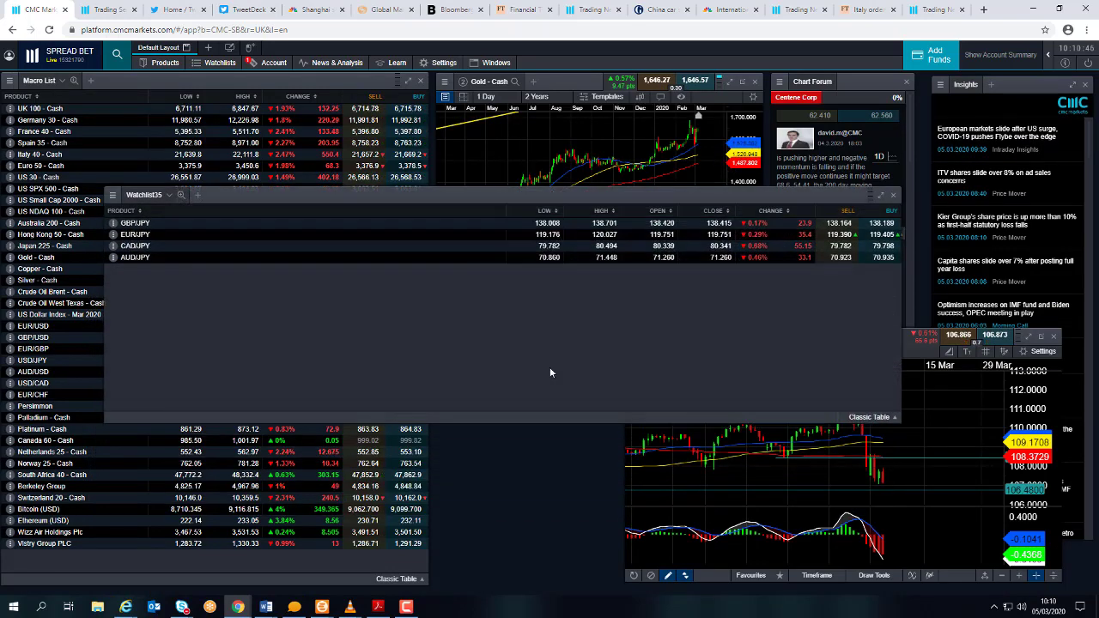
left_click_drag(550, 425, 556, 470)
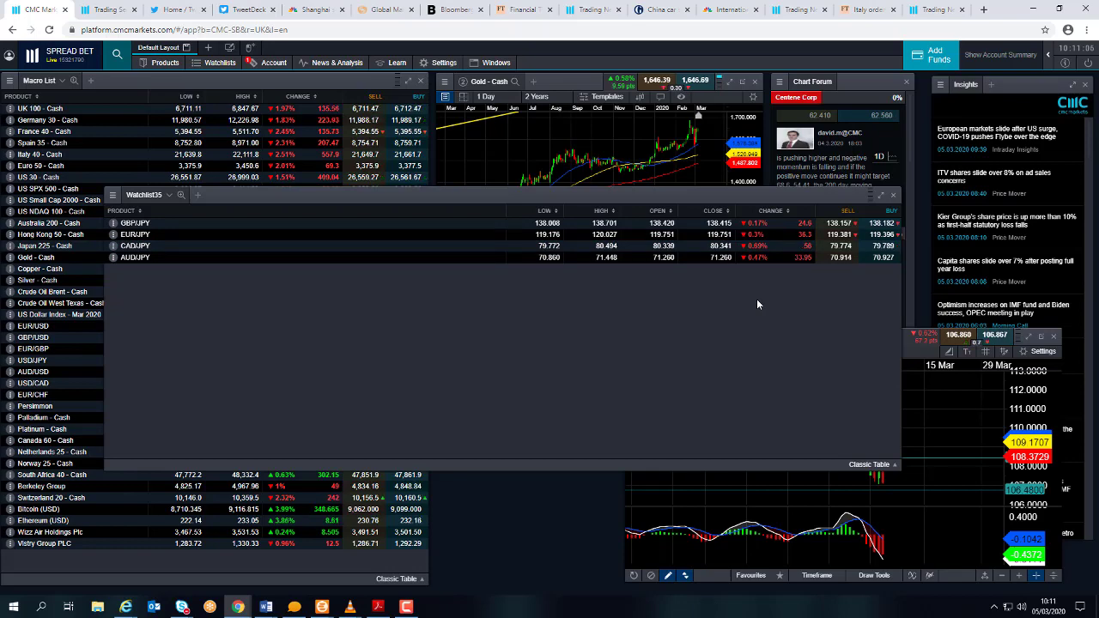
- Open a GBP/JPY chart from Watchlist35, maximize and zoom it, then return it to the layout
double_click(138, 223)
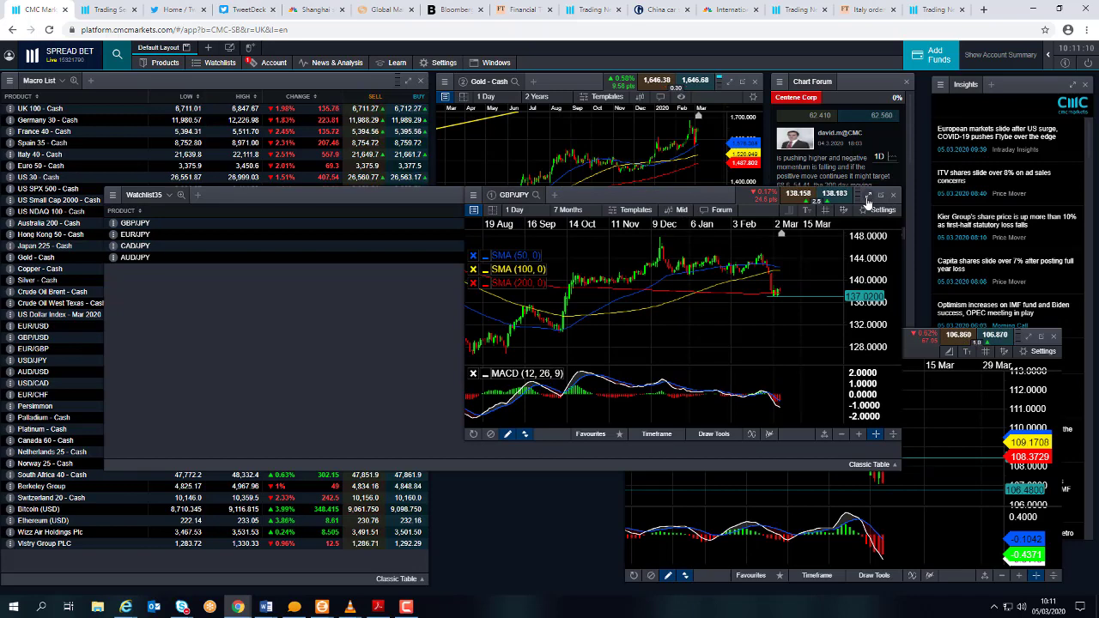
left_click(868, 195)
scroll(920, 298, "up", 1)
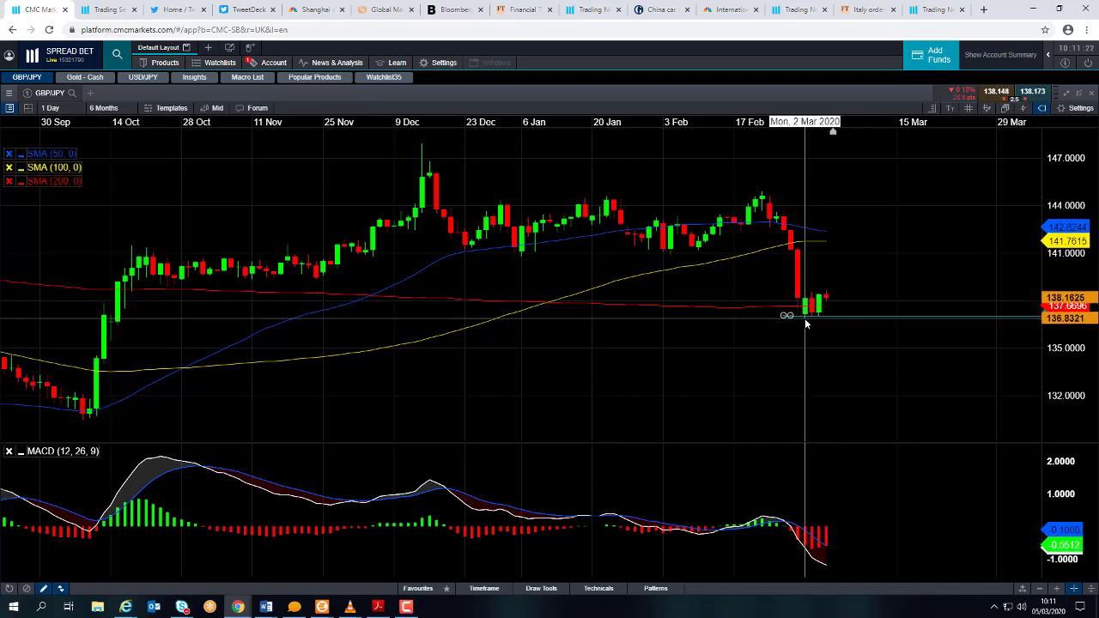
scroll(816, 325, "down", 2)
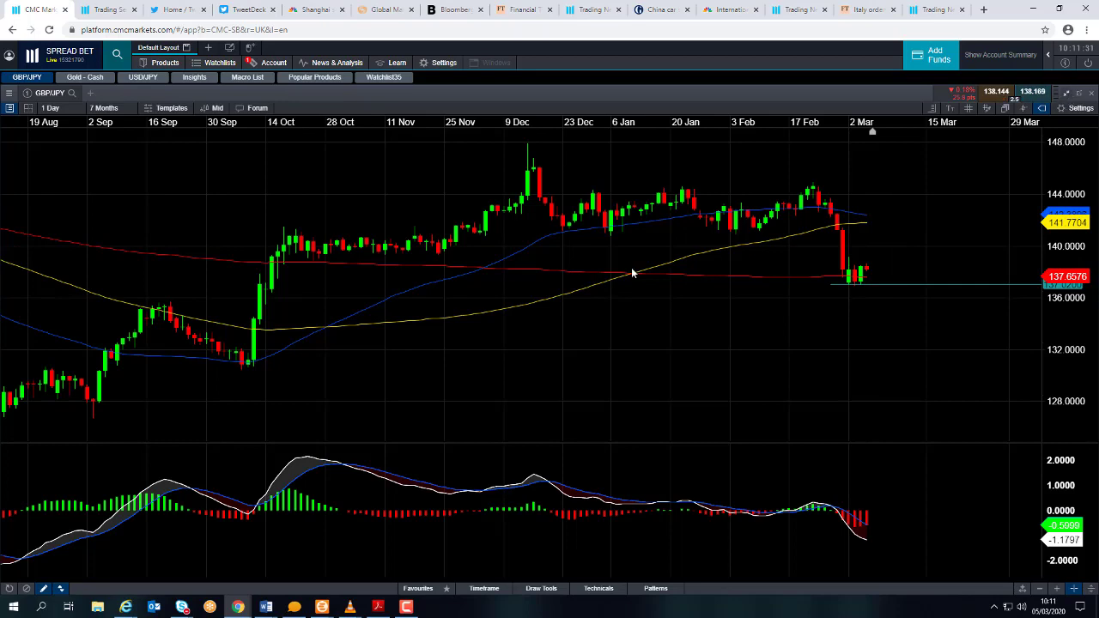
key("Escape")
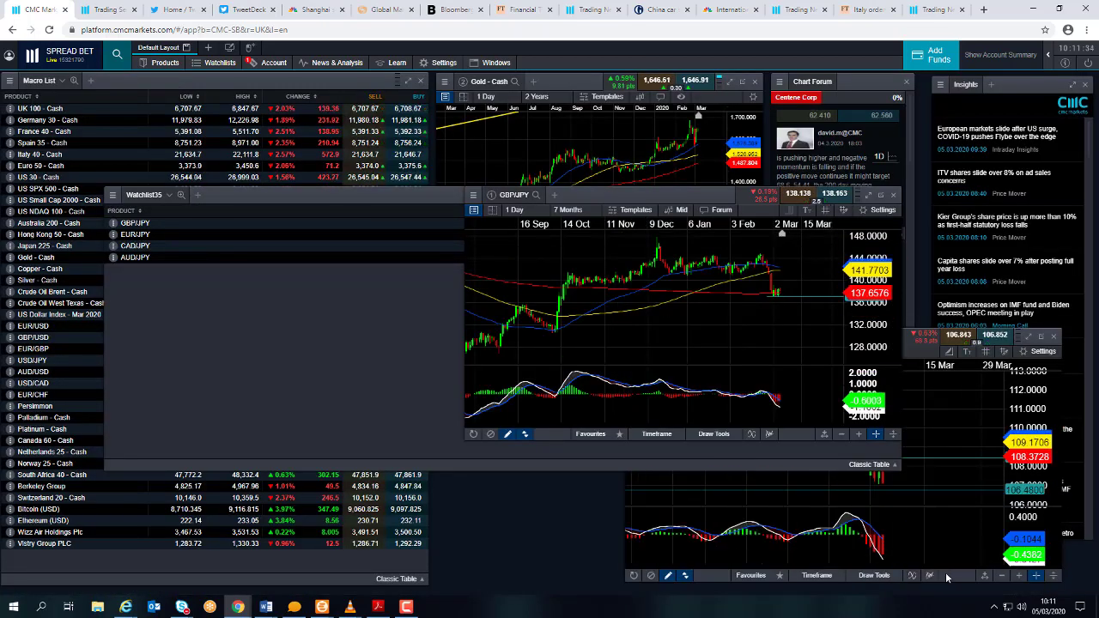
left_click(947, 577)
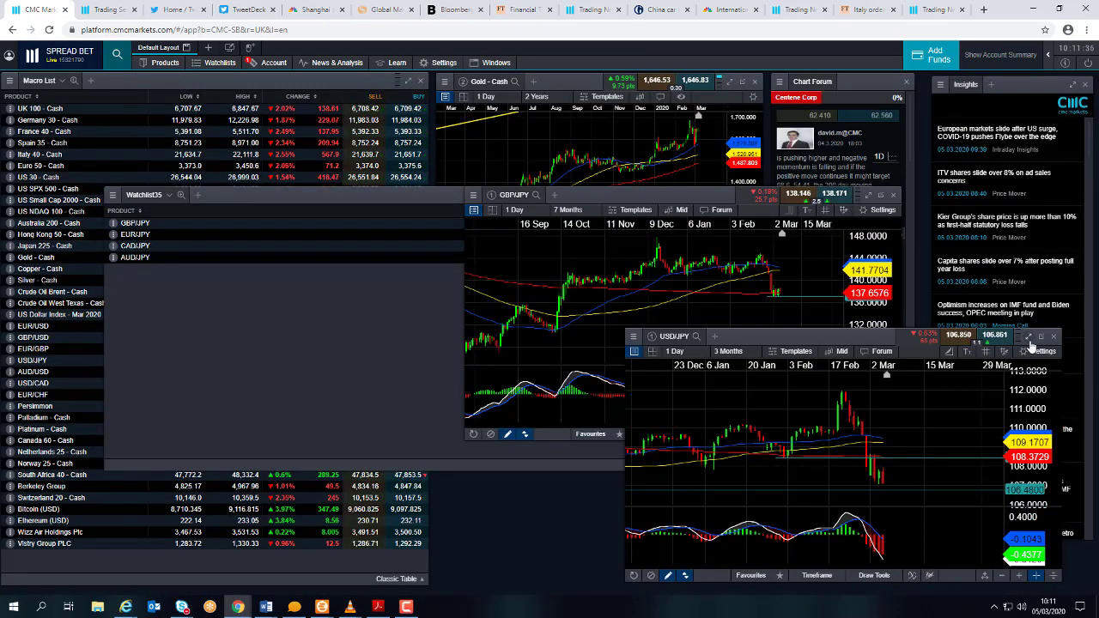
- Maximize the USD/JPY chart, then view the CMC webinars and events page
left_click(1030, 339)
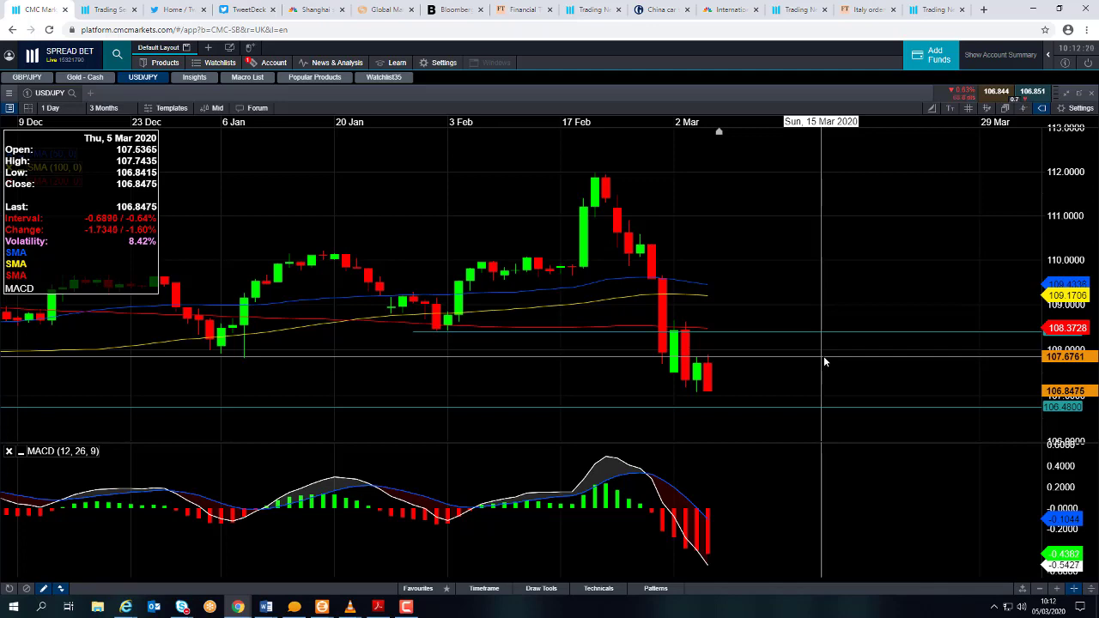
left_click(104, 11)
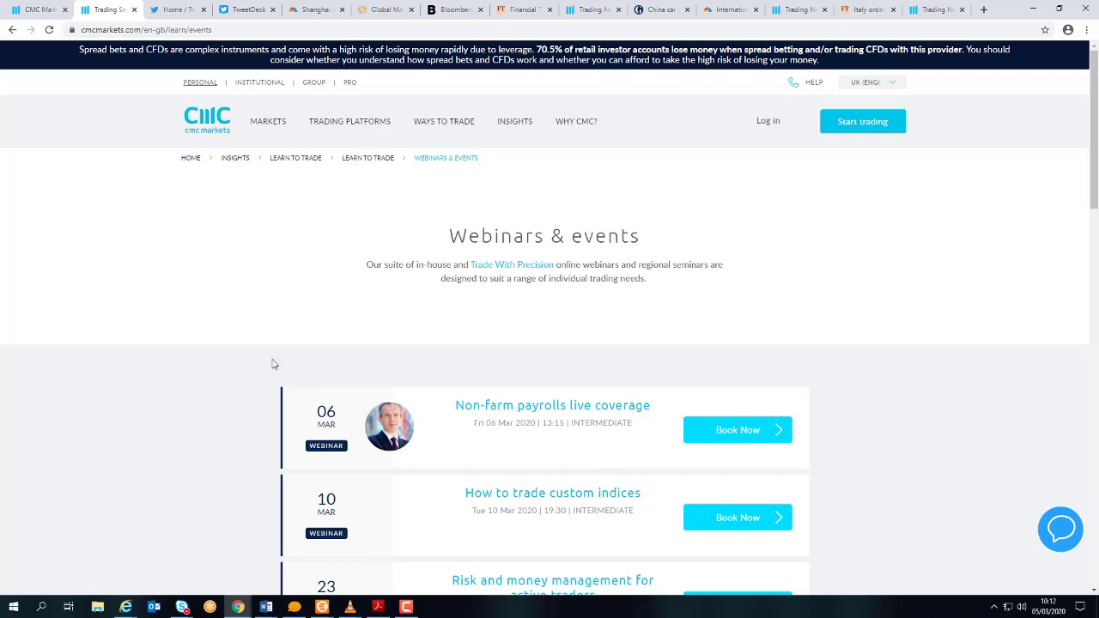
left_click(31, 9)
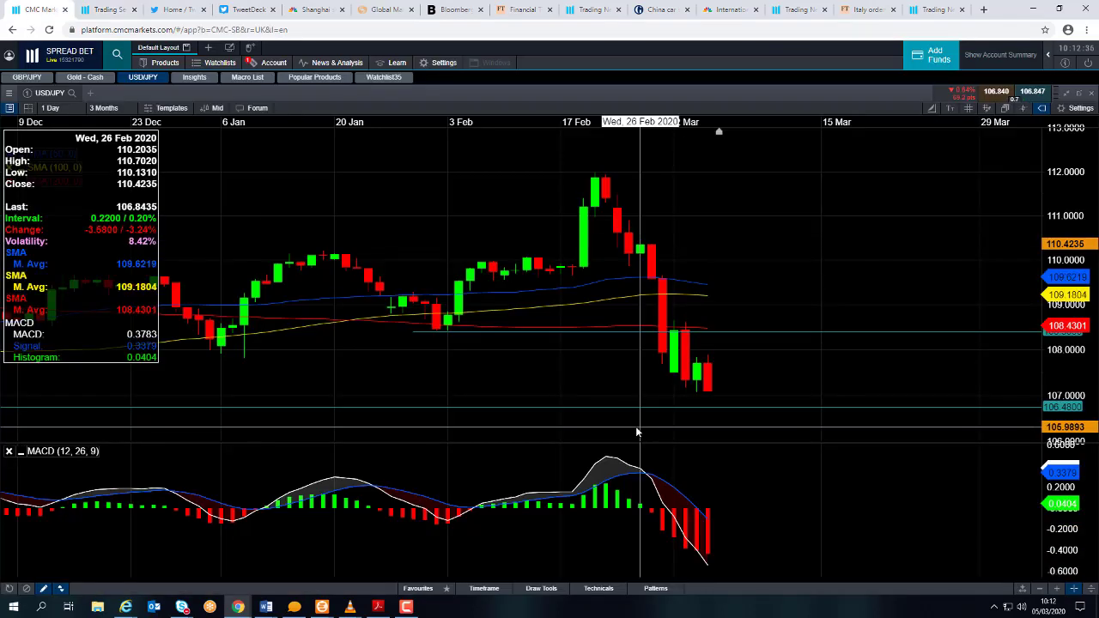